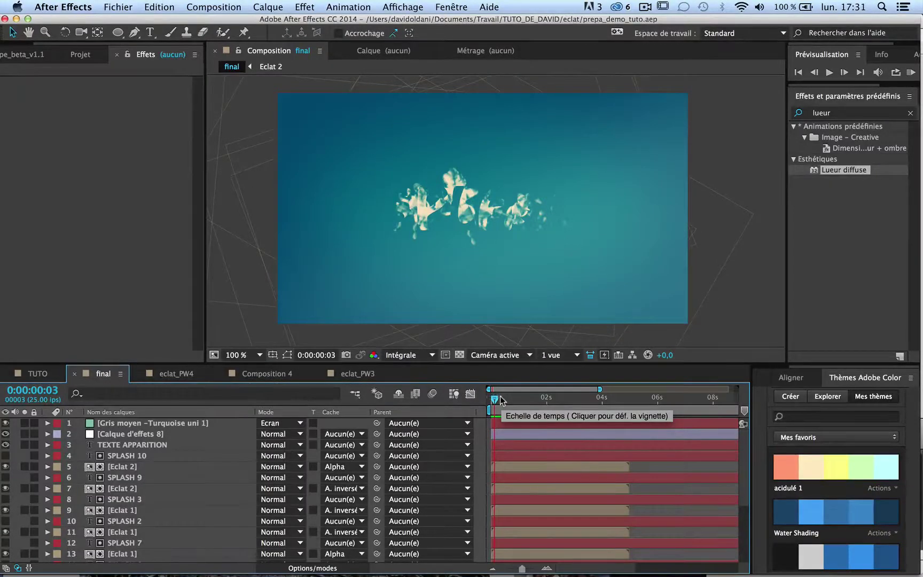
Step: Preview the final comp's SPLASH animation from frame 0 twice, scrubbing to the formed cream title
click(490, 402)
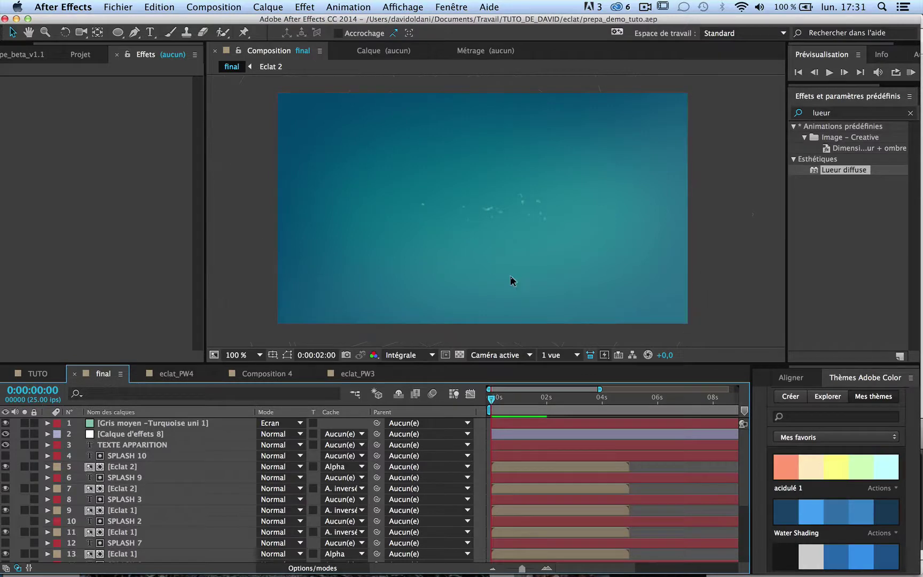
key(space)
drag(492, 398, 510, 402)
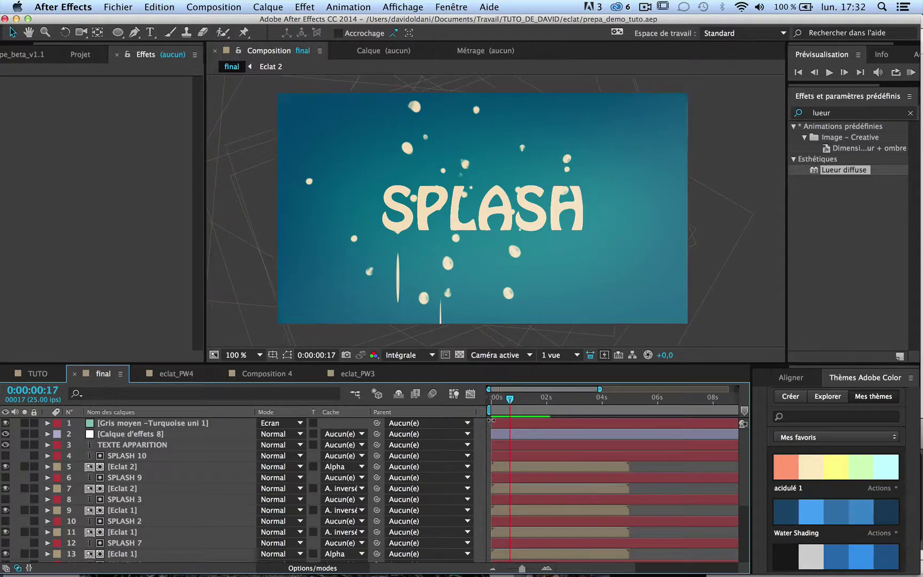
click(487, 400)
key(space)
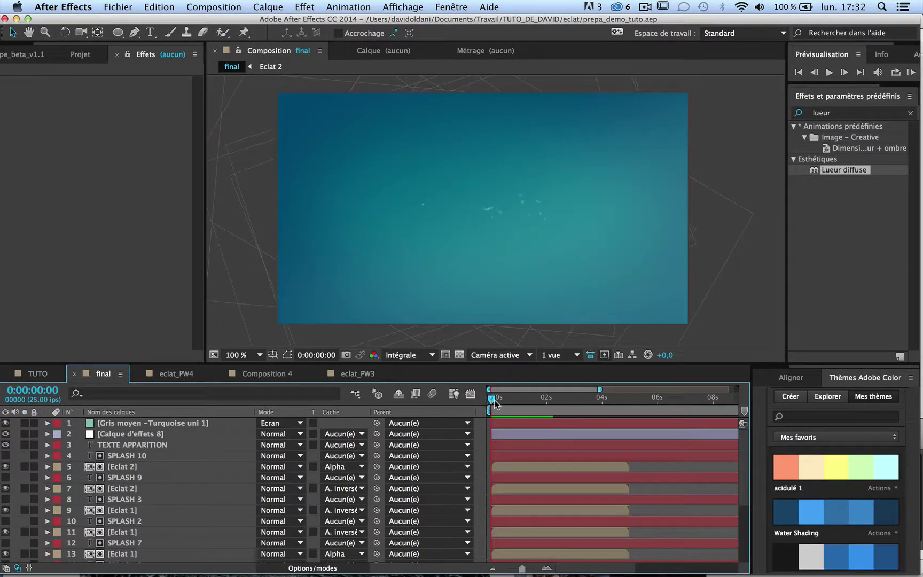
drag(491, 400, 501, 405)
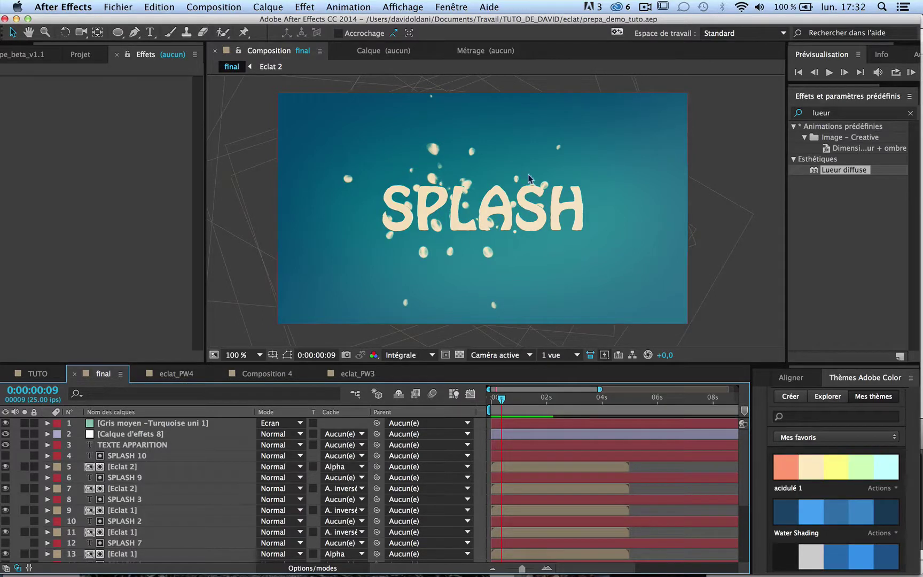
Step: Preview the pink eclat_PW3 SPLASH animation from its start, then stop playback
click(256, 373)
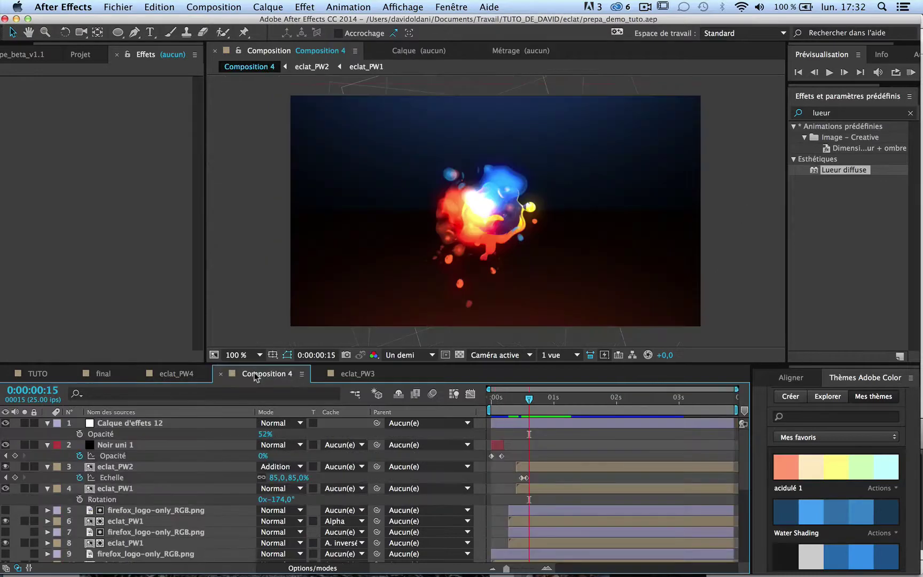
click(358, 373)
drag(503, 409, 483, 401)
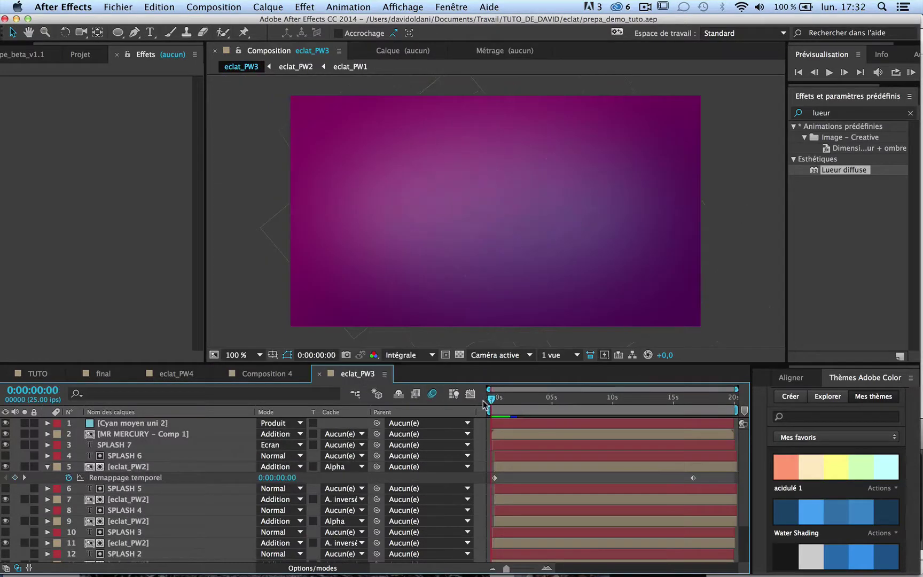
key(space)
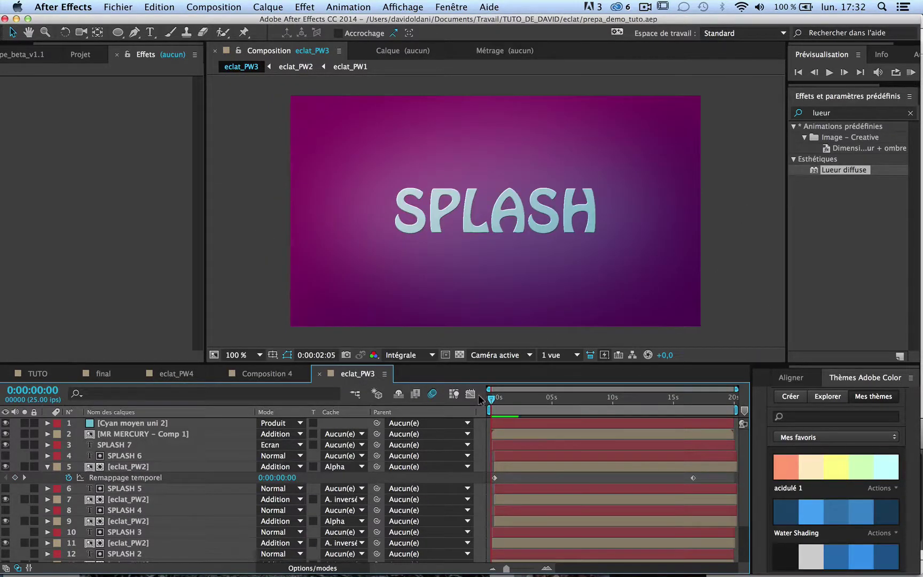
key(space)
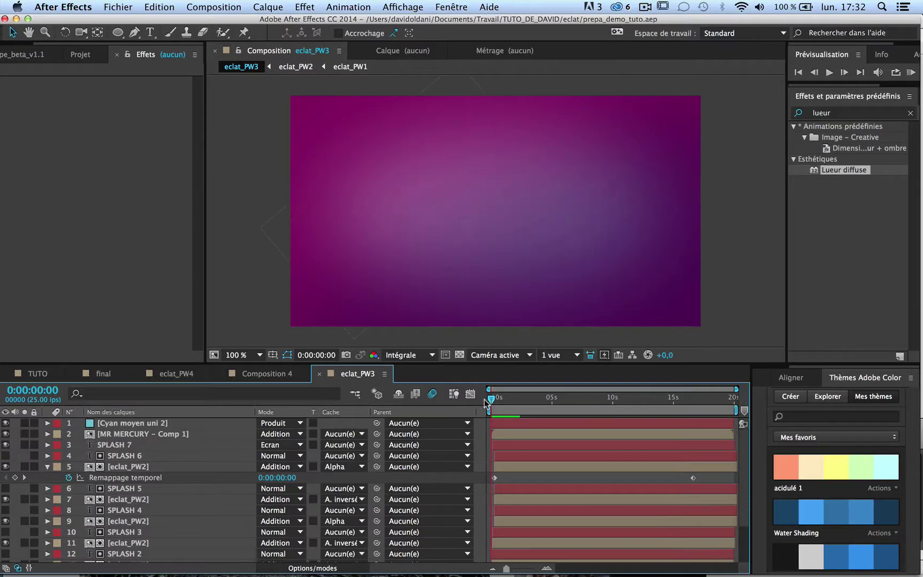
Step: Scrub eclat_PW3 to the fully formed SPLASH text, then return to Composition 4
drag(491, 397, 495, 405)
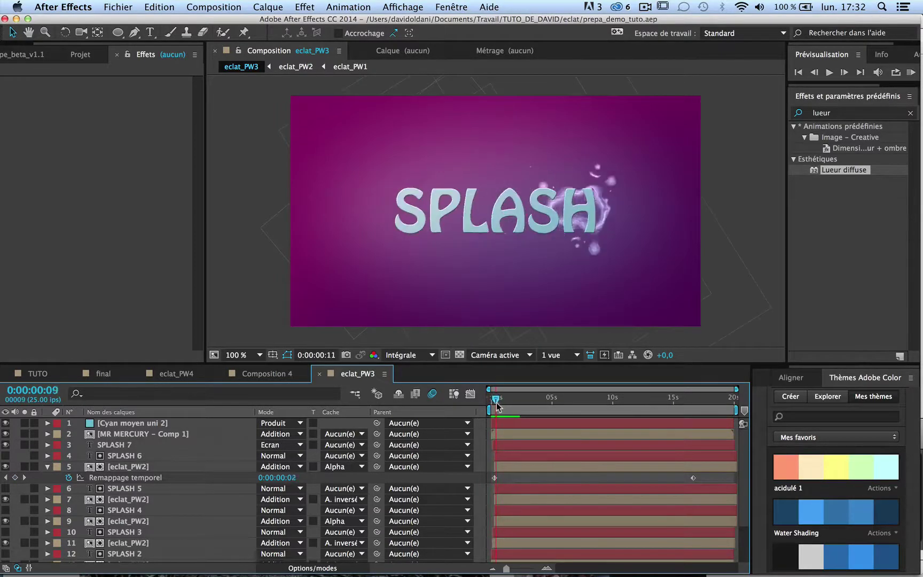
drag(494, 405, 494, 404)
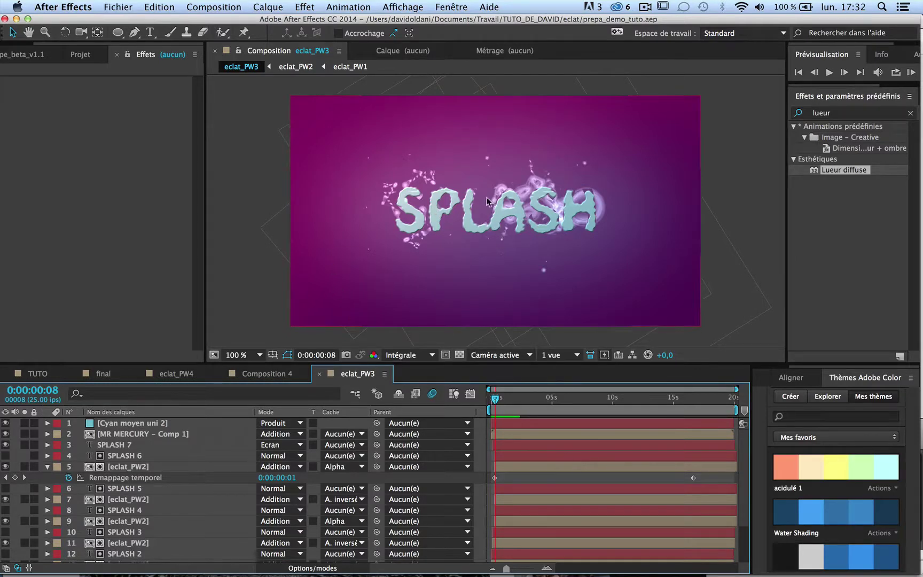
click(262, 372)
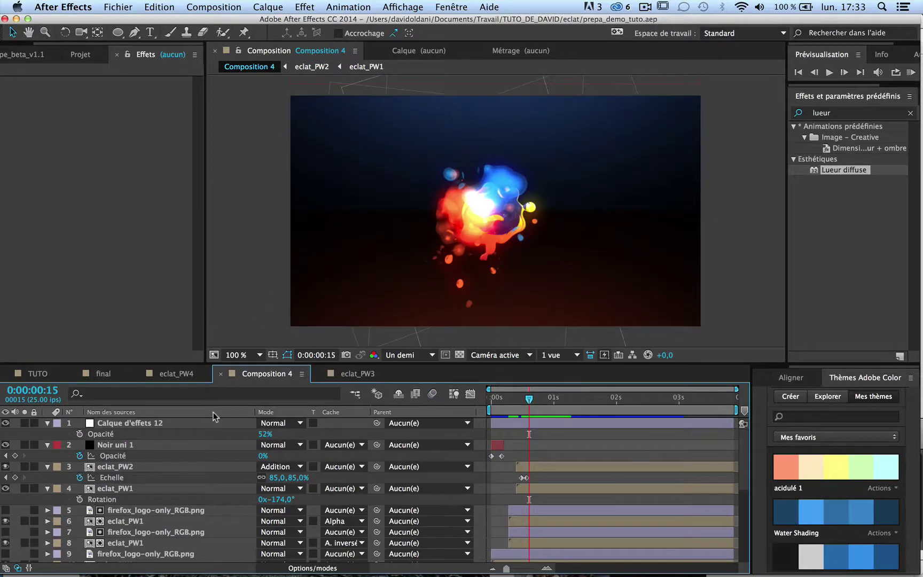
Step: Play Composition 4 from 0:00:00:00 as splashes assemble the Firefox logo, then stop
drag(516, 412, 467, 398)
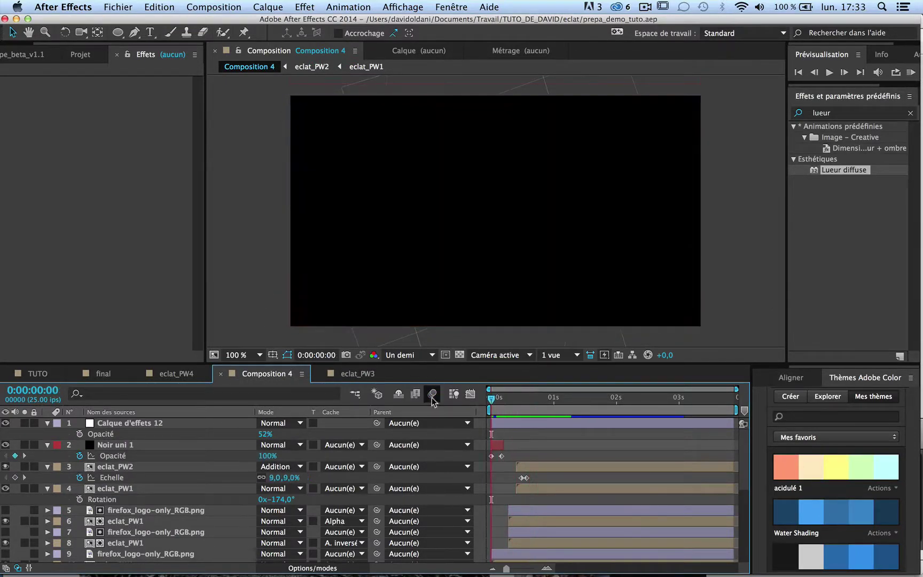
key(space)
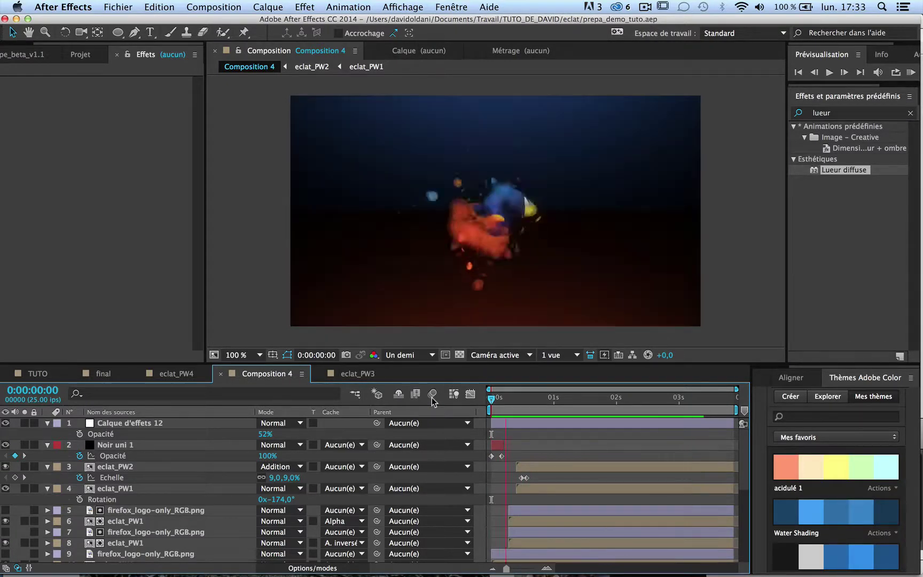
key(space)
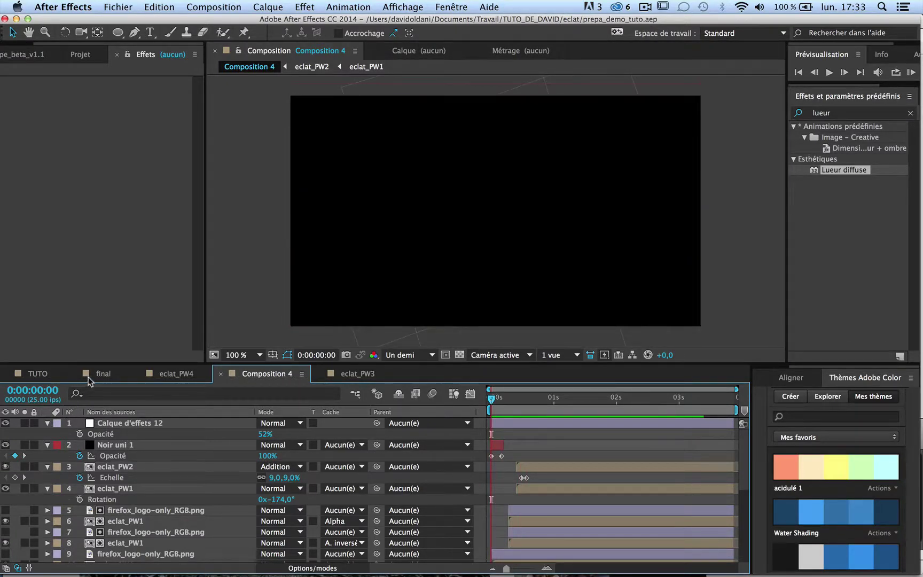
Step: Preview the dark-blue TUTO logo animation from its first frame
click(40, 375)
drag(533, 398, 478, 399)
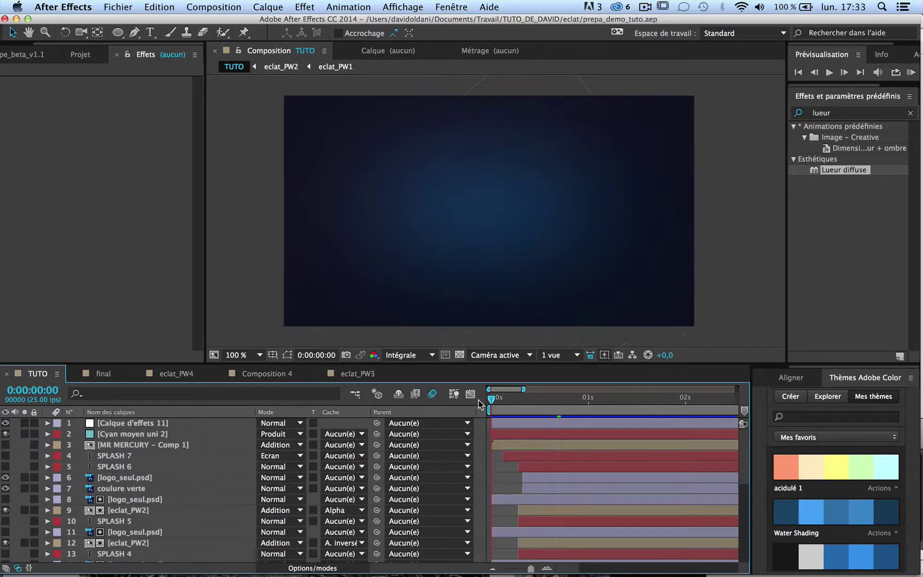
key(space)
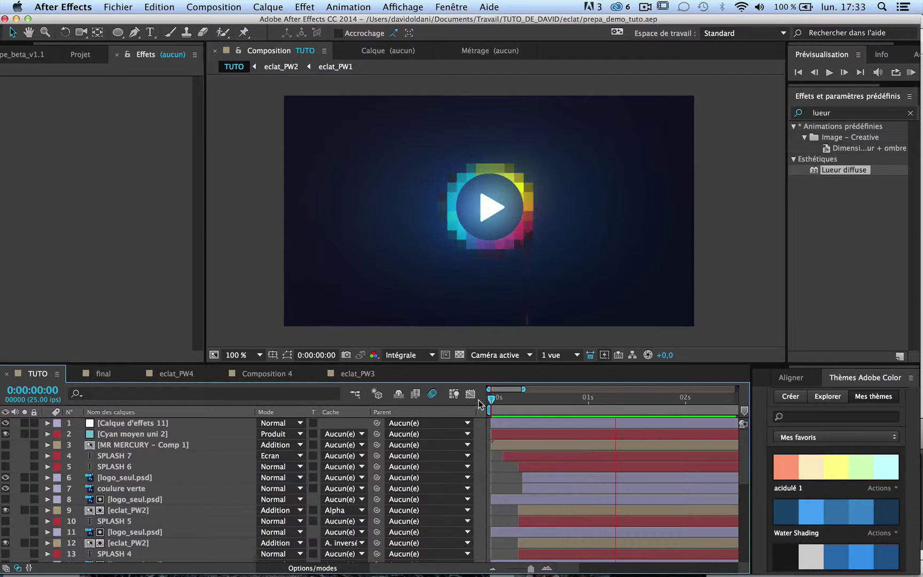
Step: Scrub the final composition through its splash fragments and formed SPLASH title
click(97, 374)
drag(502, 399, 512, 399)
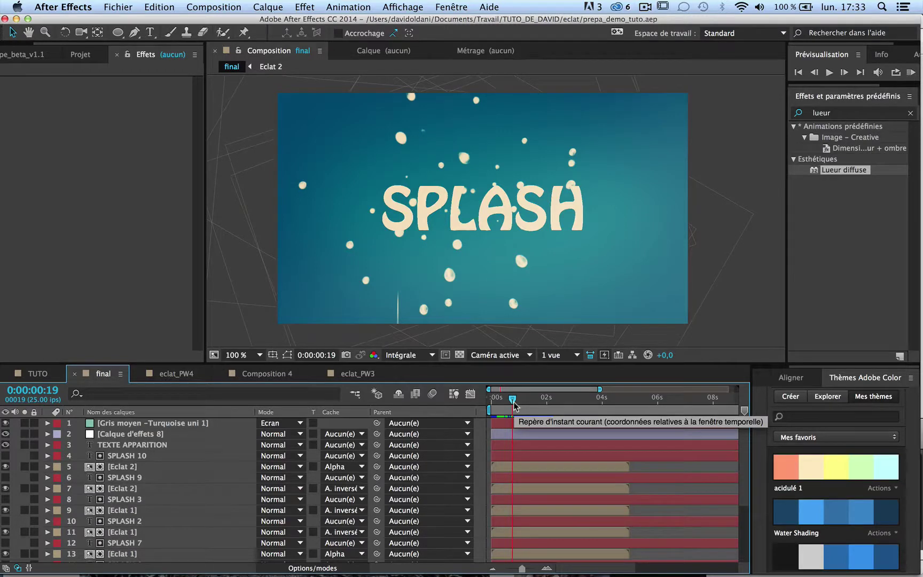
mouse_move(513, 399)
mouse_down()
mouse_move(495, 400)
mouse_move(514, 400)
mouse_up()
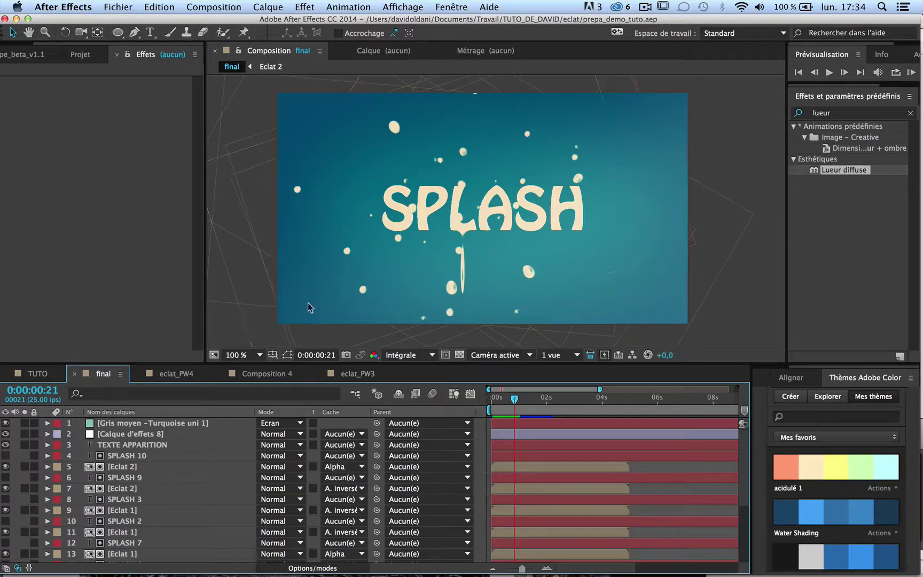
mouse_move(504, 402)
mouse_down()
mouse_move(495, 401)
mouse_move(511, 402)
mouse_up()
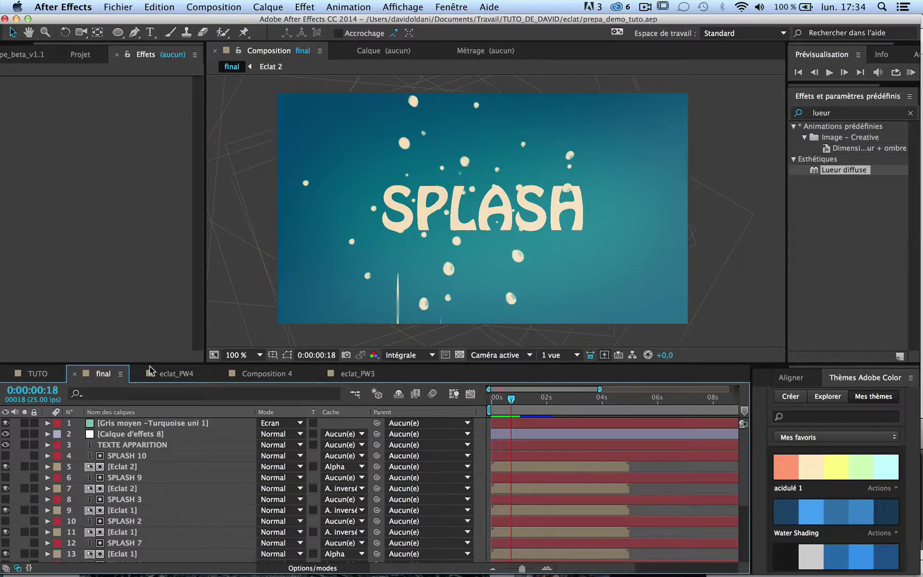
Step: Step through eclat_PW4 and eclat_PW3 to Composition 4, scrubbing to about frame 17
click(155, 374)
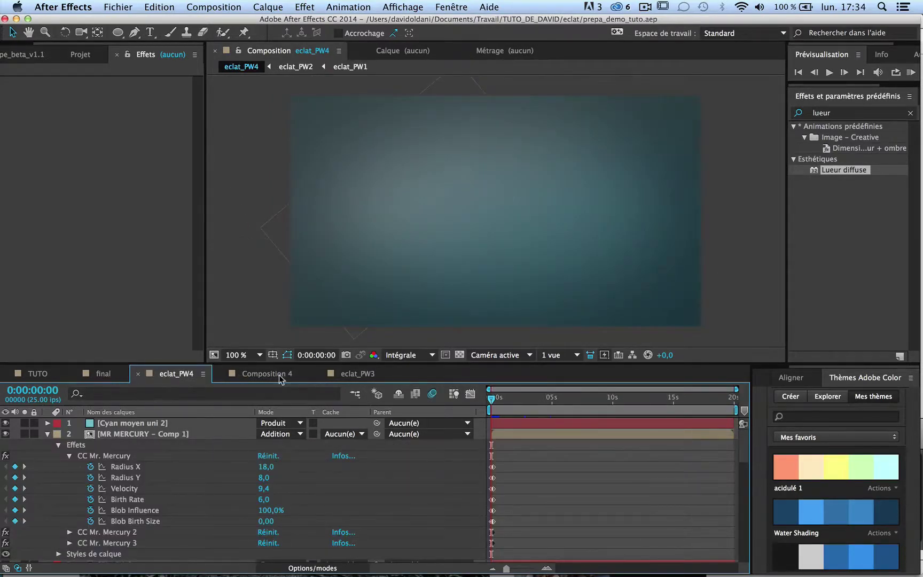
click(348, 377)
click(264, 375)
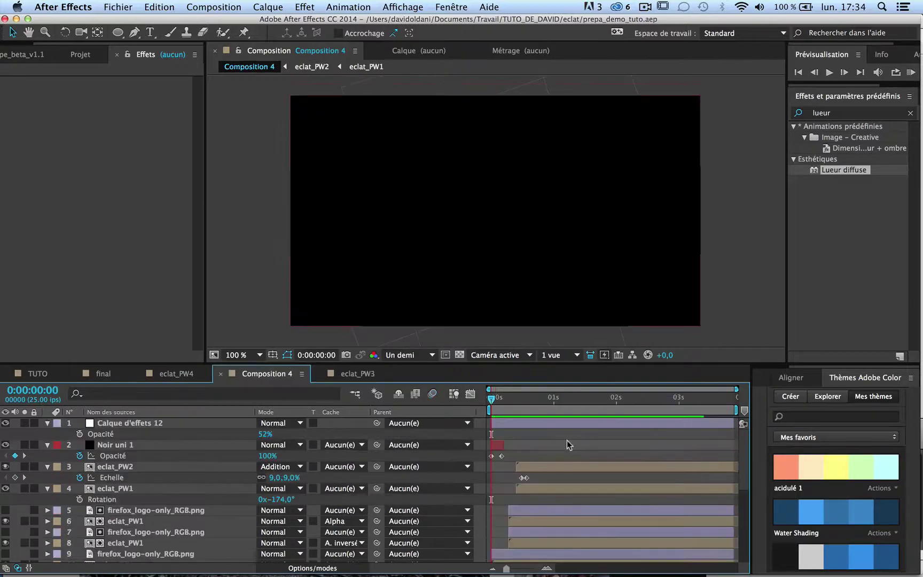
mouse_move(502, 405)
mouse_down()
mouse_move(547, 404)
mouse_move(534, 403)
mouse_up()
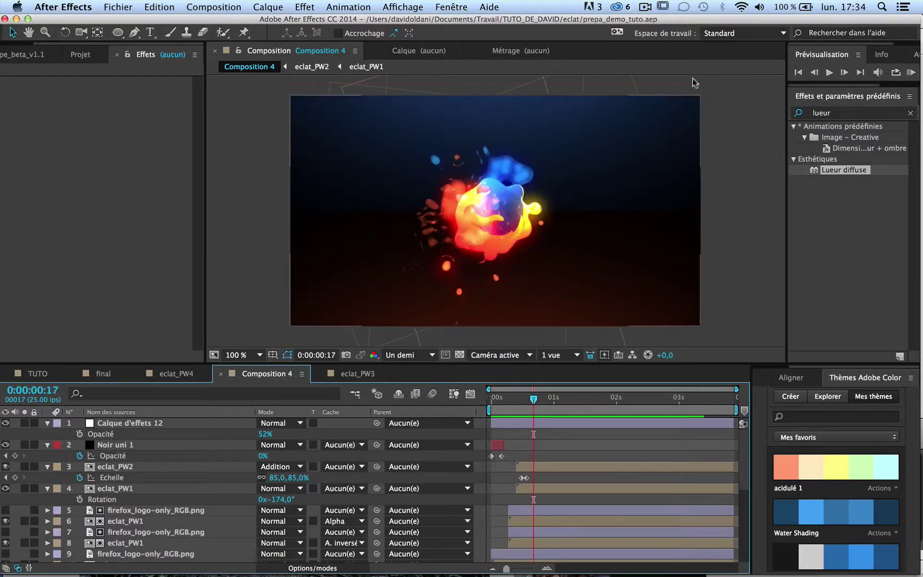